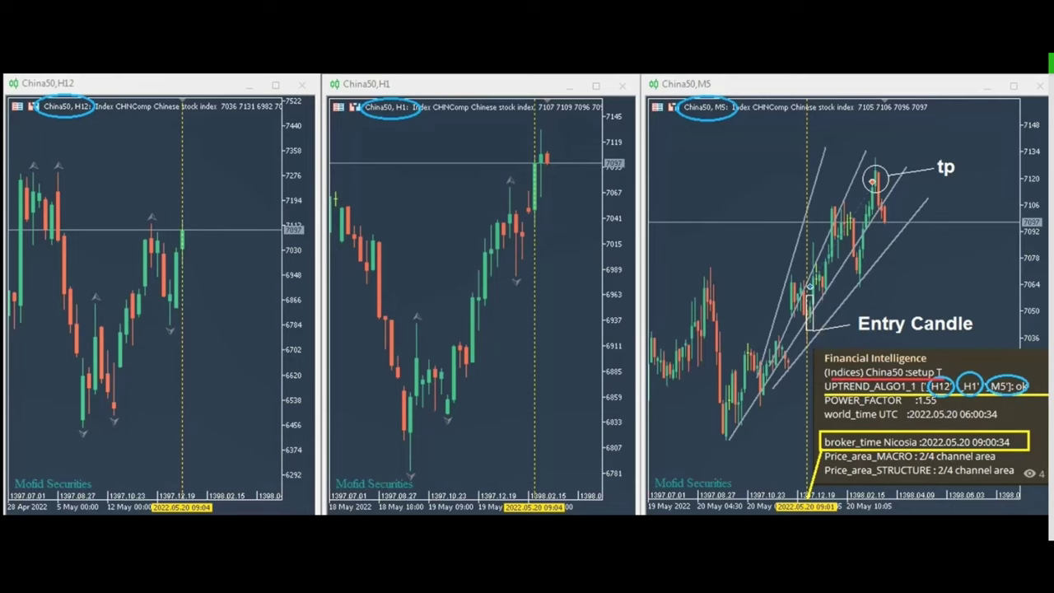
Step: Number swing points 1–4 on the China50 H12 chart and draw two rising yellow arrows through them
left_click(75, 438)
left_click(96, 292)
left_click(112, 429)
left_click(139, 224)
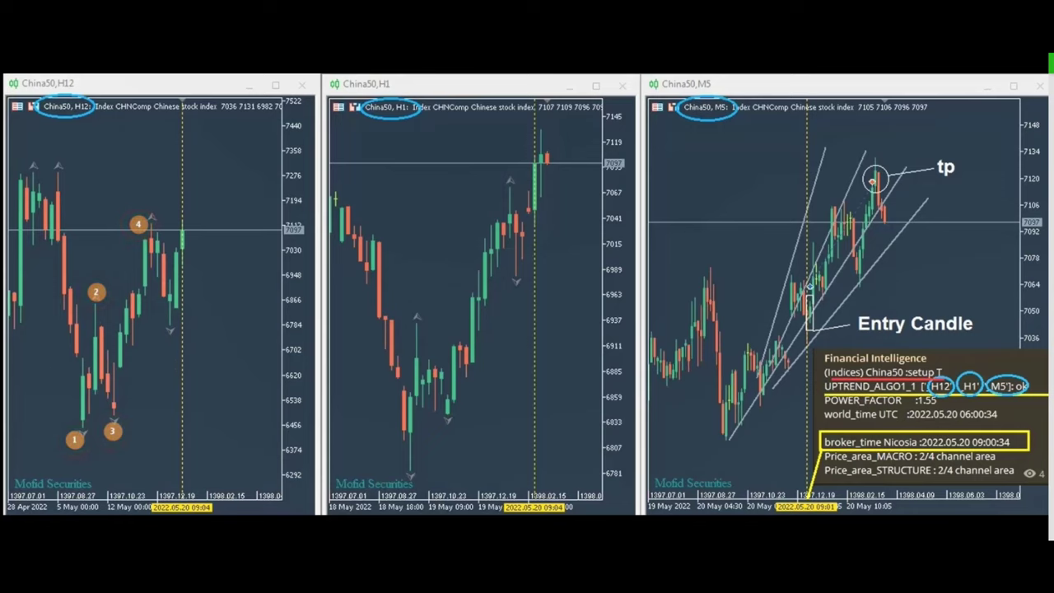
left_click_drag(84, 318, 173, 180)
left_click_drag(74, 440, 267, 296)
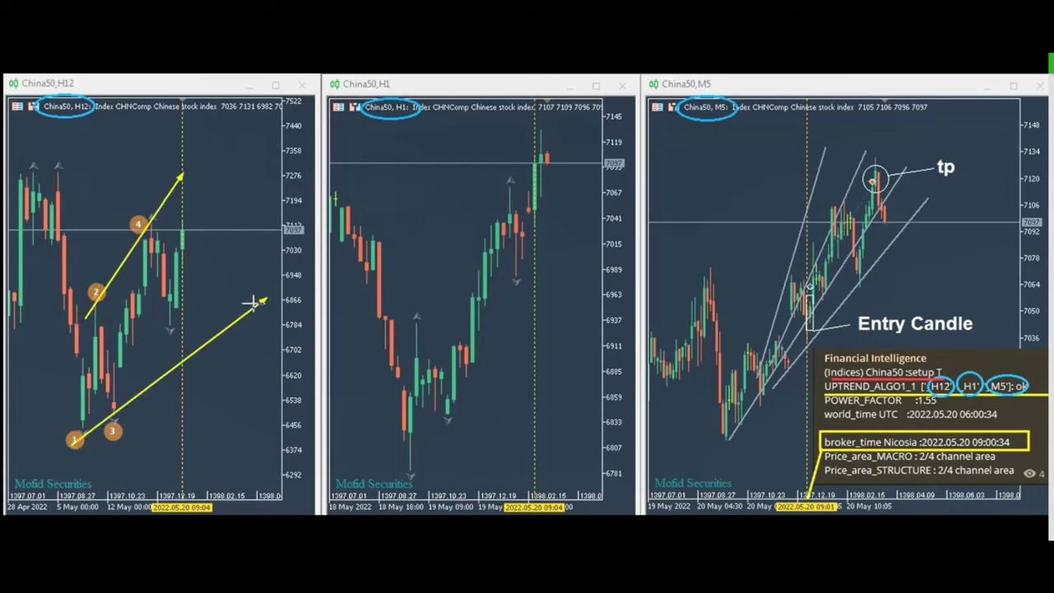
Step: Mark H1 swing points 7–9 and draw rising yellow arrows from points 5, 6 and 7
left_click(447, 435)
left_click(504, 192)
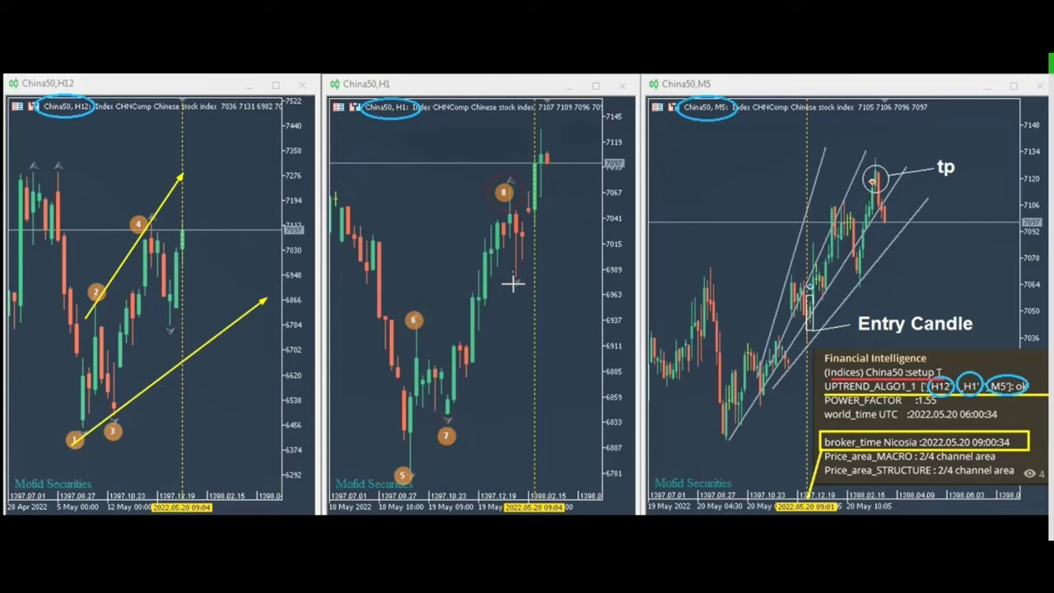
left_click(513, 285)
left_click_drag(405, 335, 532, 151)
mouse_move(402, 476)
left_mouse_down()
mouse_move(477, 415)
mouse_move(524, 246)
mouse_move(574, 181)
left_mouse_up()
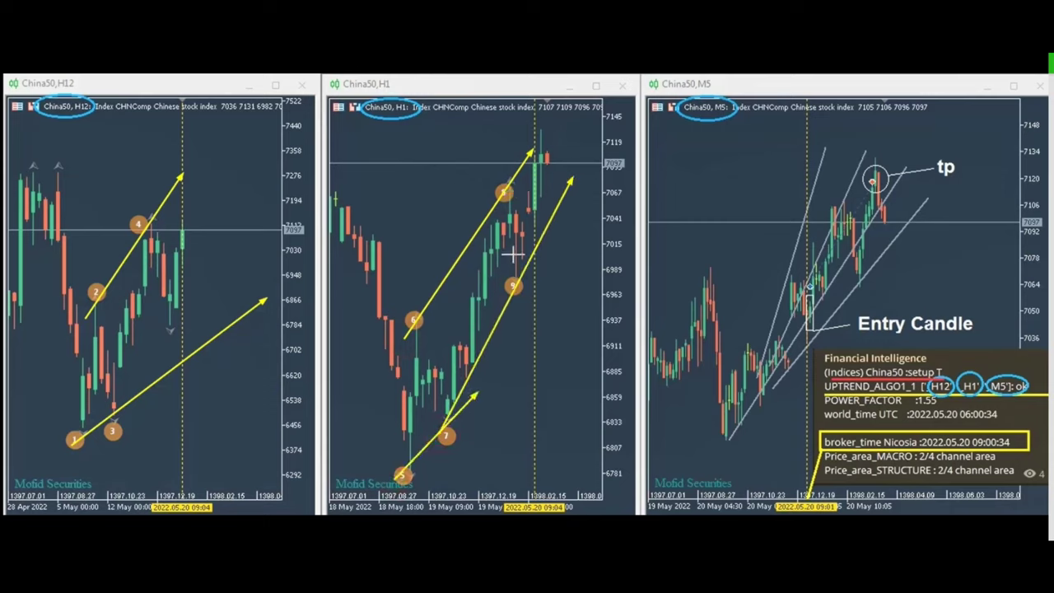
mouse_move(401, 475)
left_mouse_down()
mouse_move(428, 345)
mouse_move(413, 319)
left_mouse_up()
left_click_drag(454, 409, 504, 191)
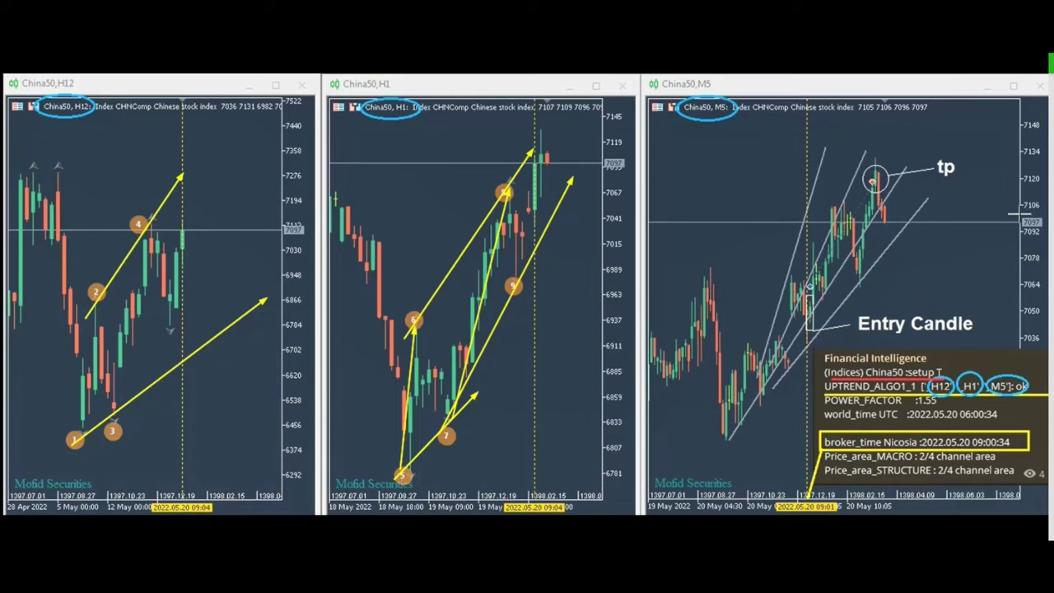
Step: Number swing points 10–13 on the China50 M5 chart
left_click(749, 406)
left_click(769, 336)
left_click(788, 379)
left_click(788, 269)
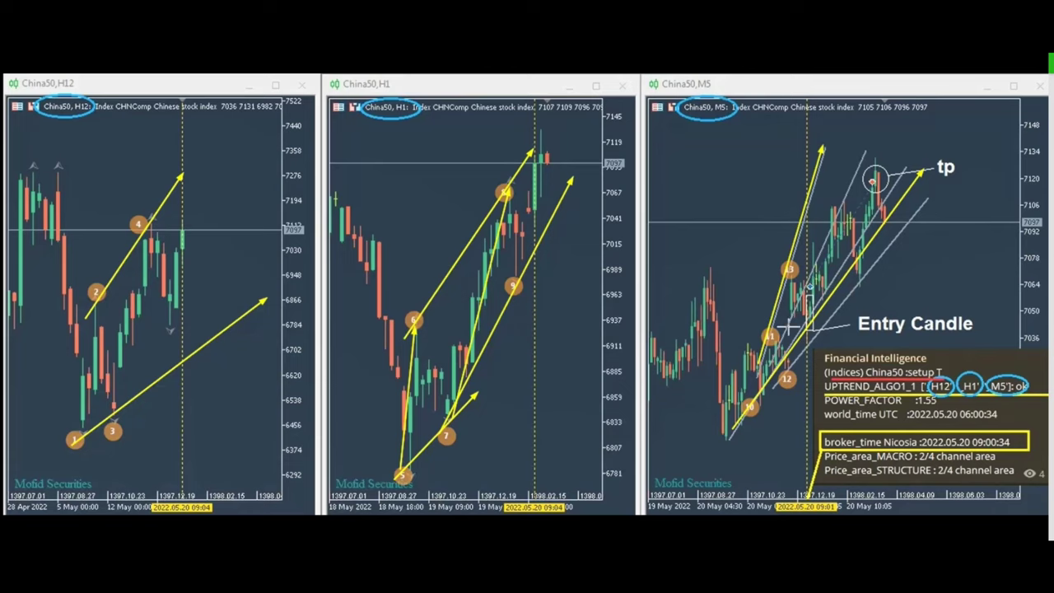
Step: Draw yellow horizontal lines from the entry candle and at the tp level
mouse_move(805, 288)
left_mouse_down()
mouse_move(988, 289)
mouse_move(947, 291)
left_mouse_up()
left_click_drag(869, 183, 985, 181)
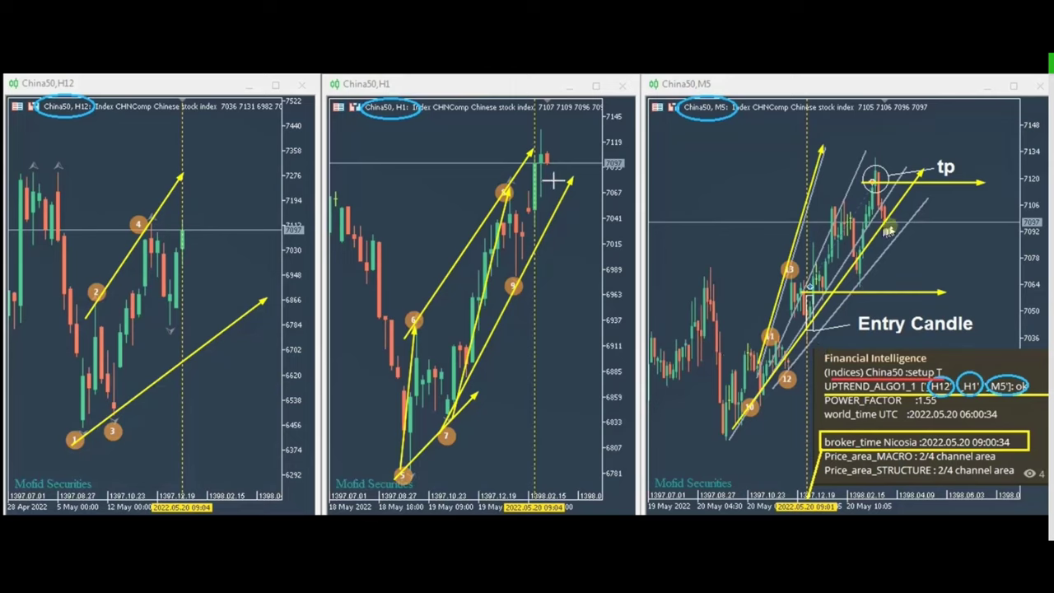
left_click_drag(719, 172, 981, 171)
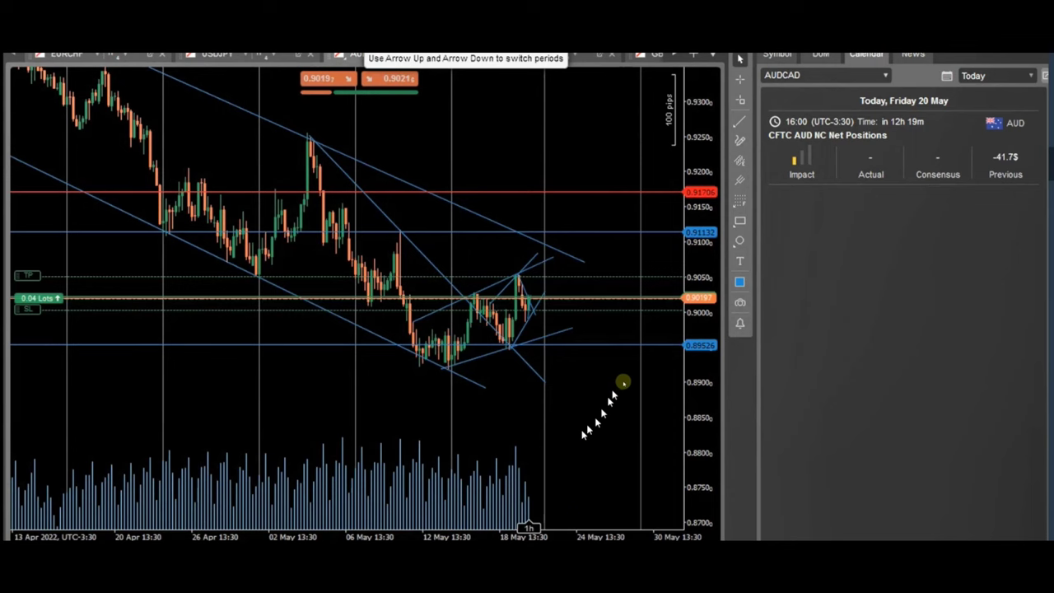
Step: Step AUDCAD down two timeframes and box the recent highs with a rectangle (about 0.9023–0.9040)
key("Down")
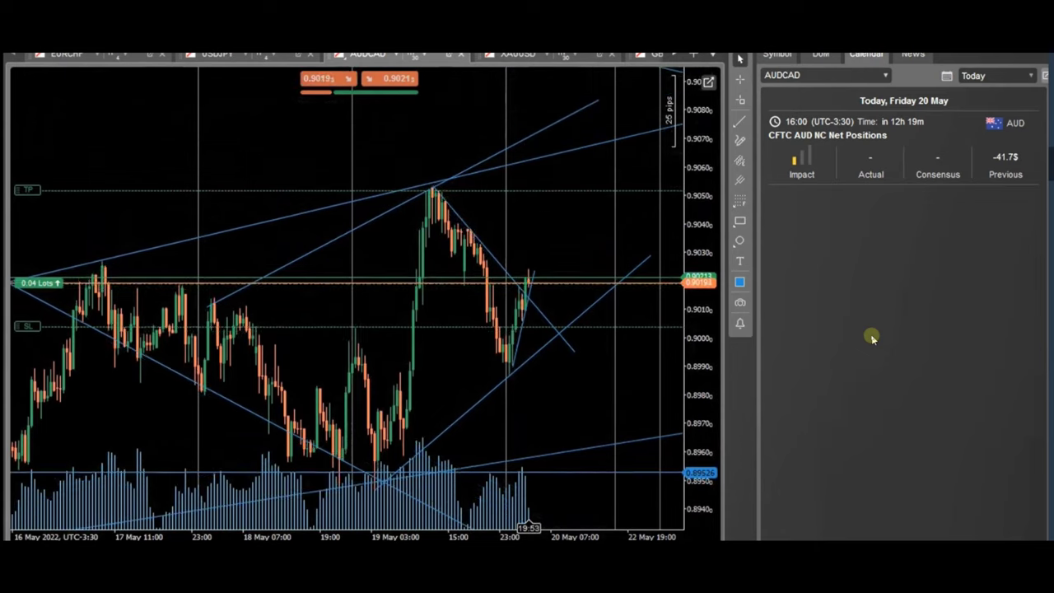
key("Down")
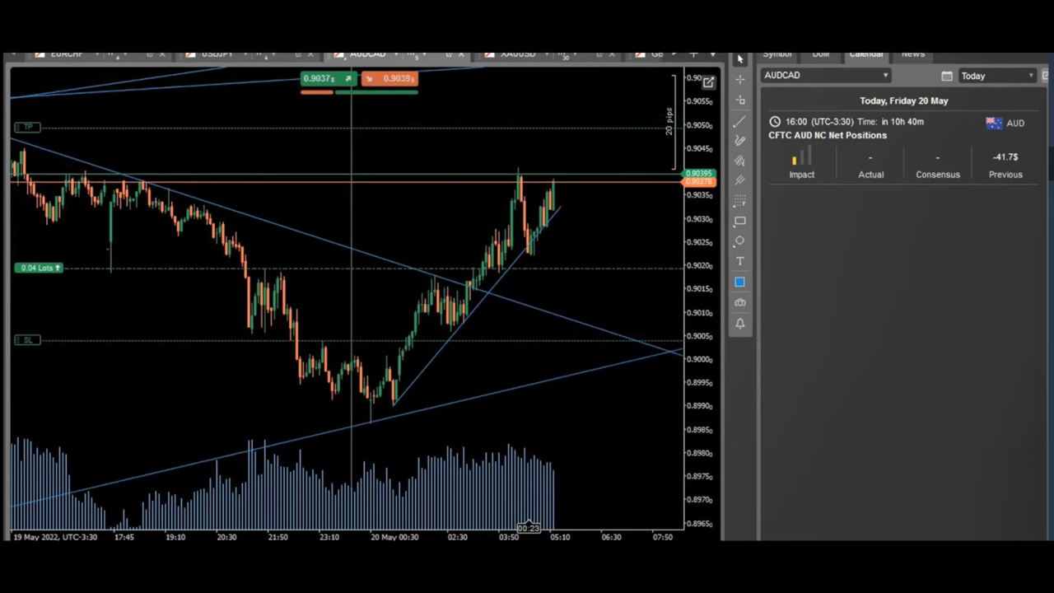
left_click_drag(65, 174, 651, 254)
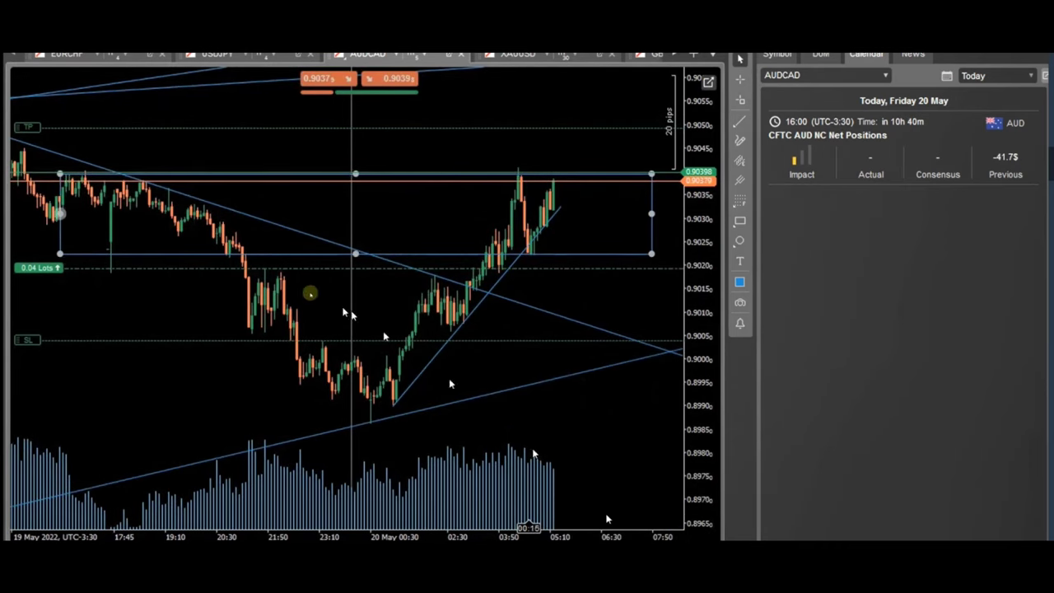
Step: Widen the rectangle zone leftward and extend the rising trendline further up-right
left_click_drag(60, 214, 39, 214)
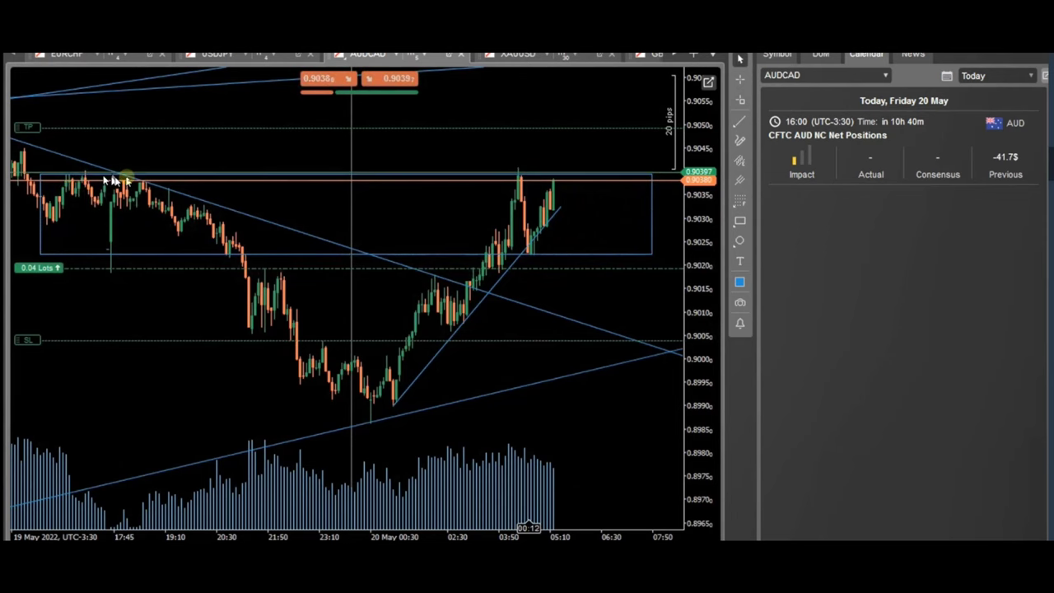
left_click_drag(115, 179, 91, 199)
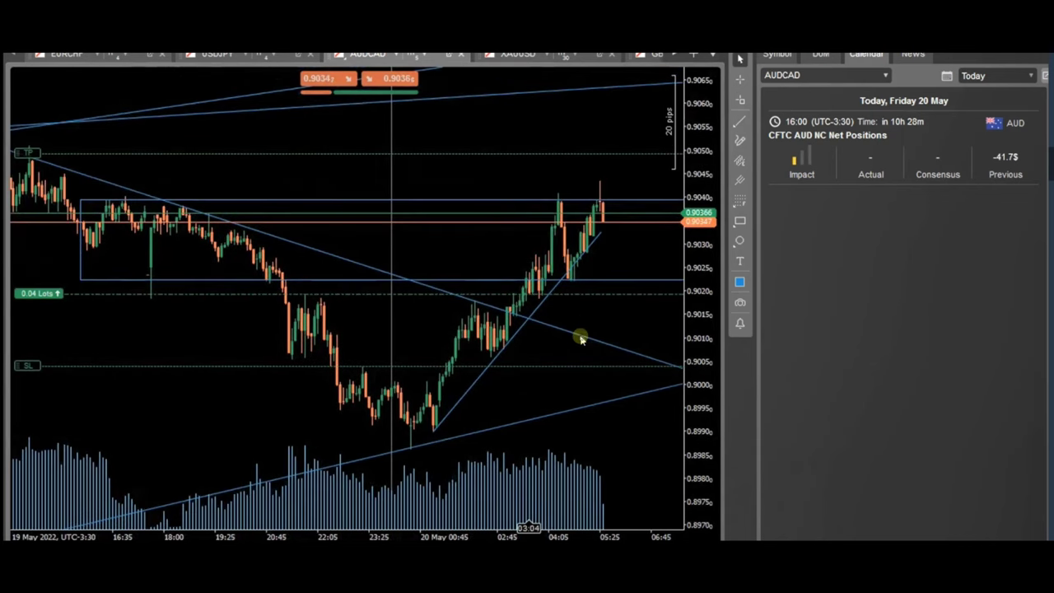
left_click(492, 362)
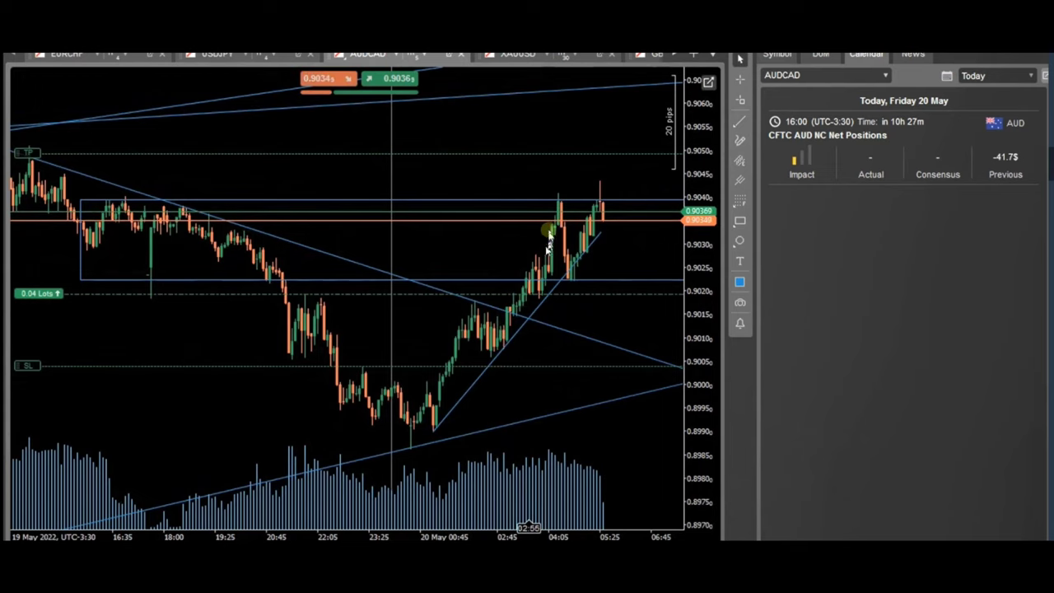
left_click_drag(558, 235, 621, 375)
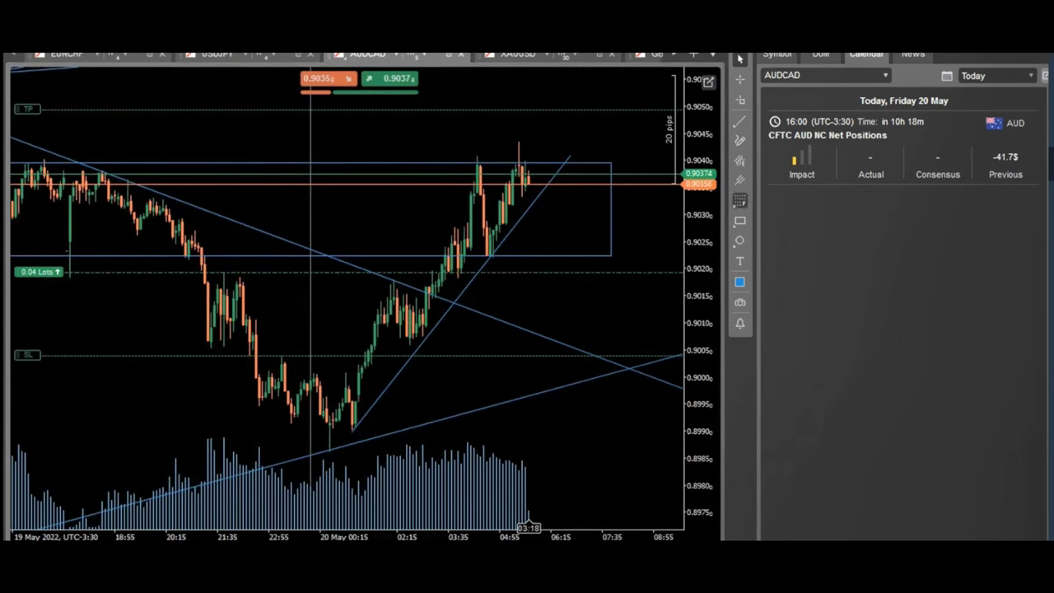
Step: Measure the rises with the Crosshair tool, including the 32.9-pip move over 22 periods
left_click(740, 78)
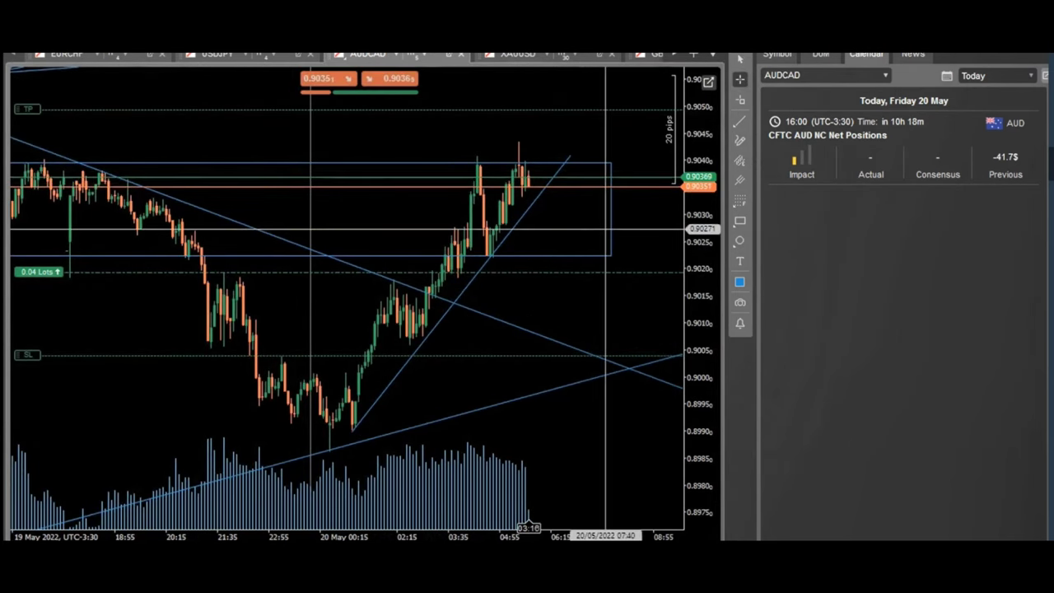
left_click_drag(330, 445, 396, 284)
left_click_drag(411, 340, 522, 150)
left_click(489, 253)
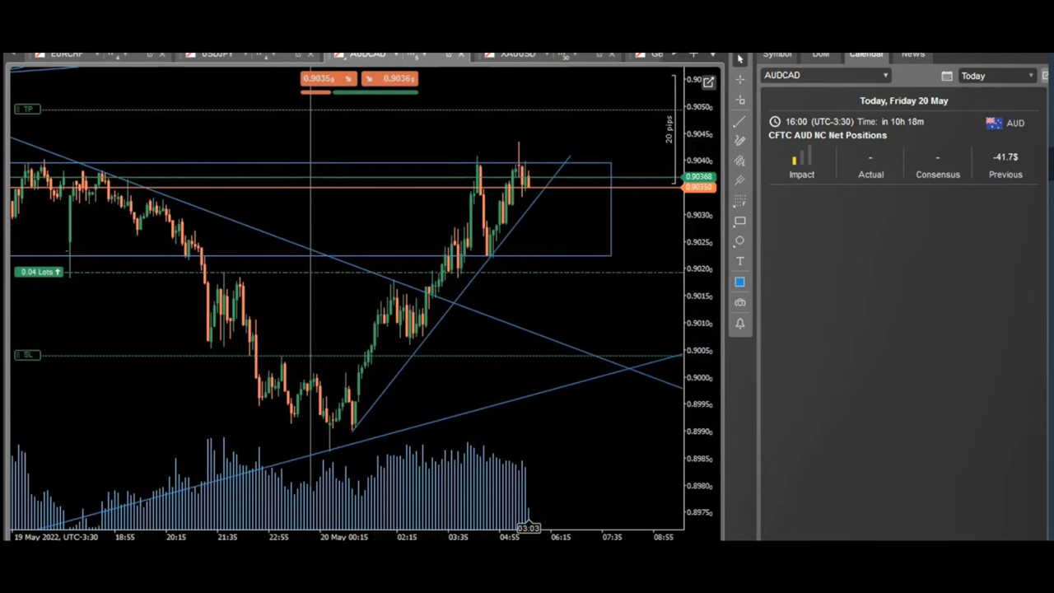
mouse_move(42, 272)
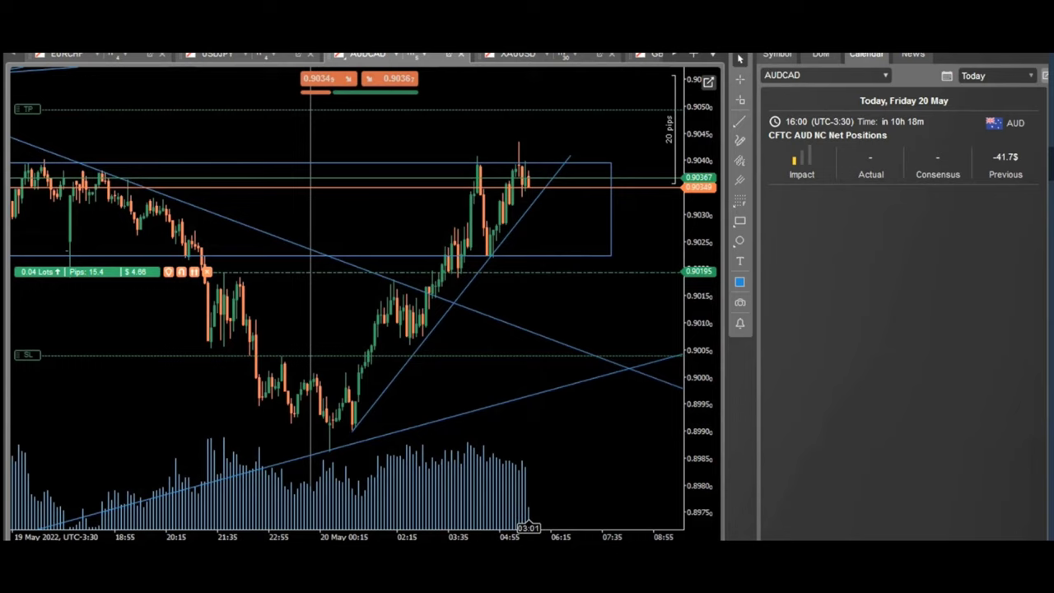
Step: Close the 0.04-lot AUDCAD position from its chart line's X button
left_click(205, 272)
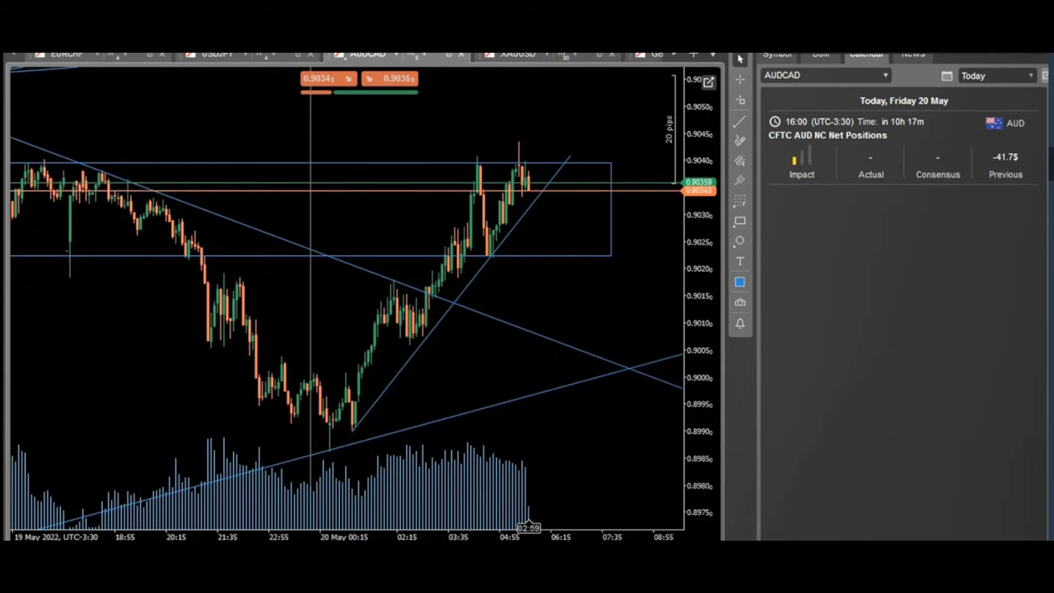